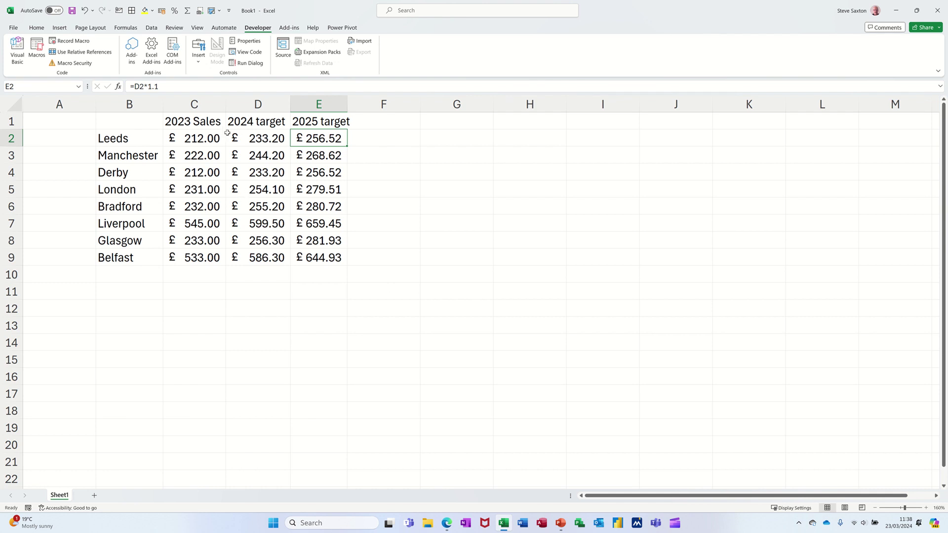
Narrow columns C, D, E and B so the sales and target figures show ##### and city names are cut off
{"action": "left_click_drag", "start_coordinate": [225, 102], "coordinate": [211, 104]}
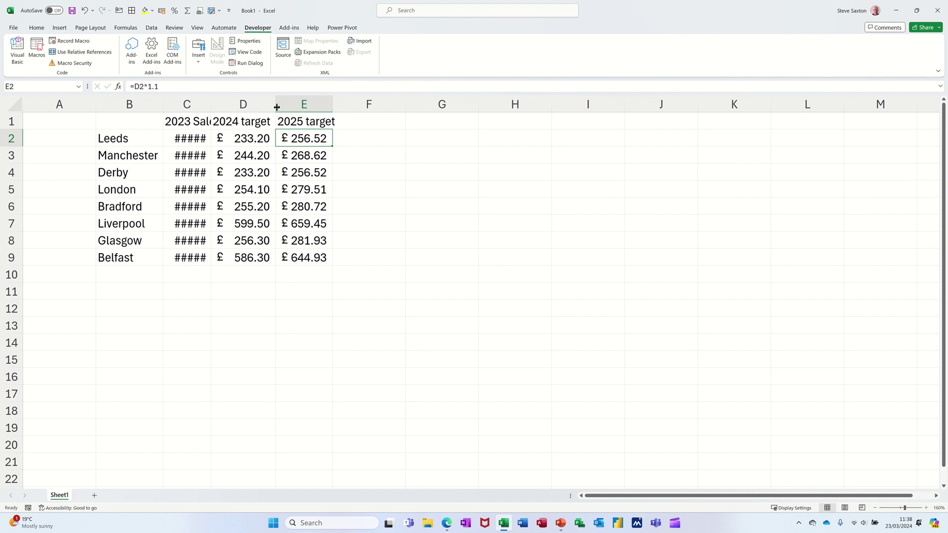
{"action": "left_click_drag", "start_coordinate": [277, 105], "coordinate": [260, 107]}
{"action": "left_click_drag", "start_coordinate": [319, 106], "coordinate": [307, 106]}
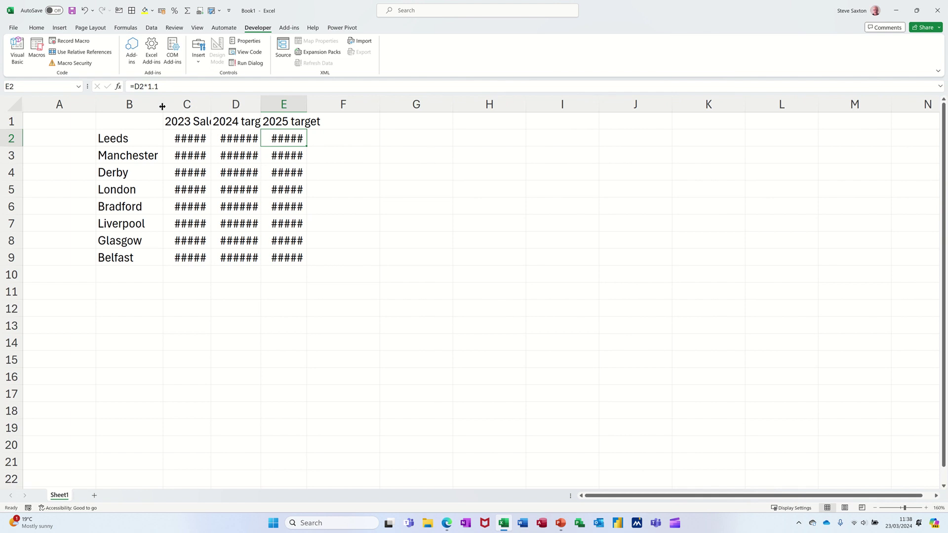
{"action": "left_click_drag", "start_coordinate": [162, 106], "coordinate": [143, 105]}
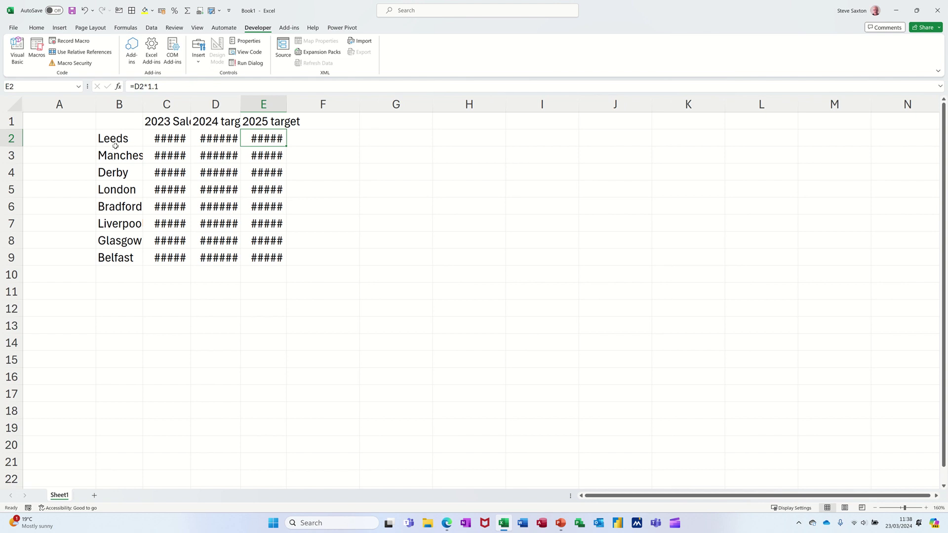
Select the whole worksheet and AutoFit all columns so city names and £ figures show in full
{"action": "left_click", "coordinate": [13, 103]}
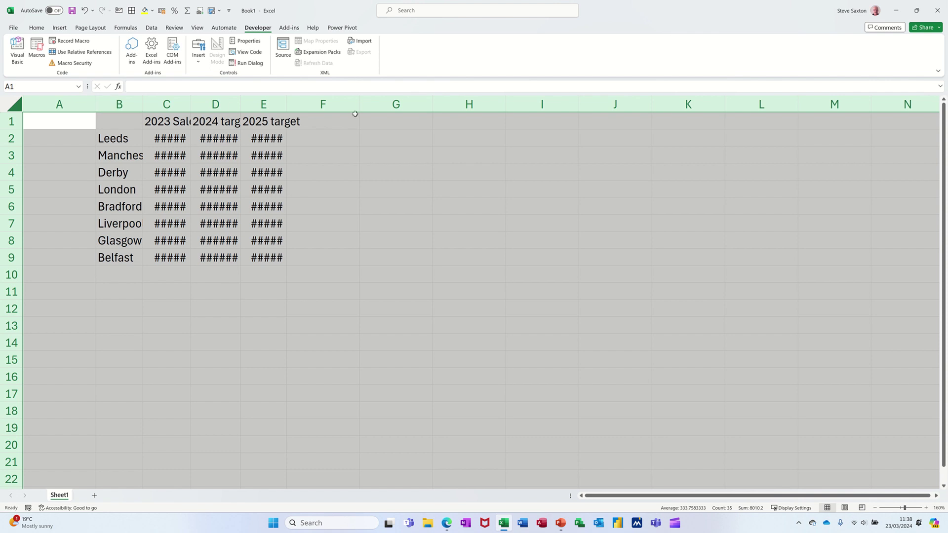
{"action": "double_click", "coordinate": [434, 105]}
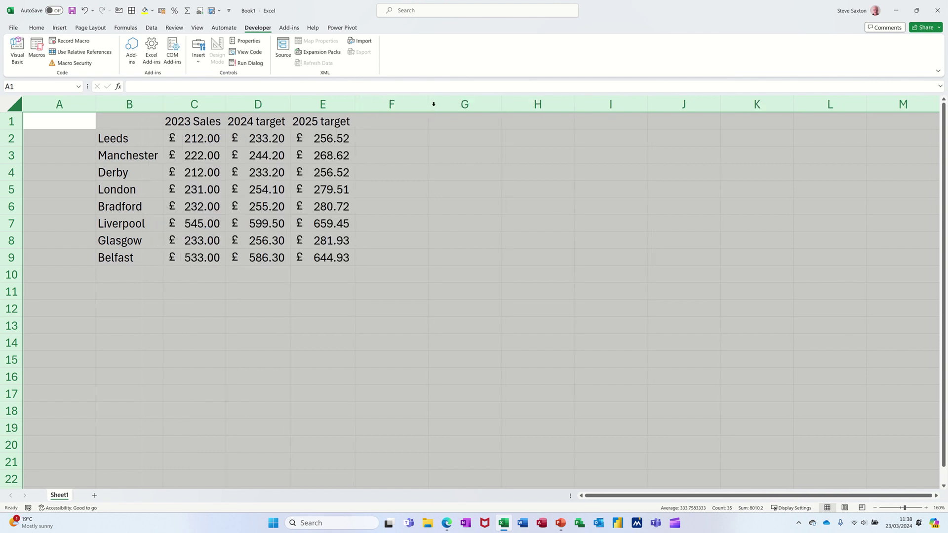
{"action": "left_click", "coordinate": [271, 220]}
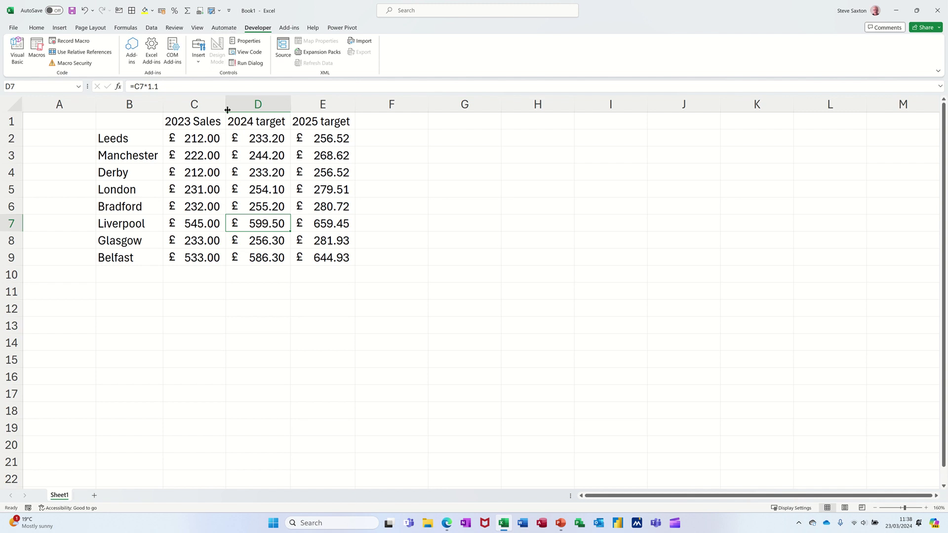
Squeeze columns C and D until the 2023 sales and 2024 targets show #####
{"action": "left_click_drag", "start_coordinate": [225, 106], "coordinate": [208, 109]}
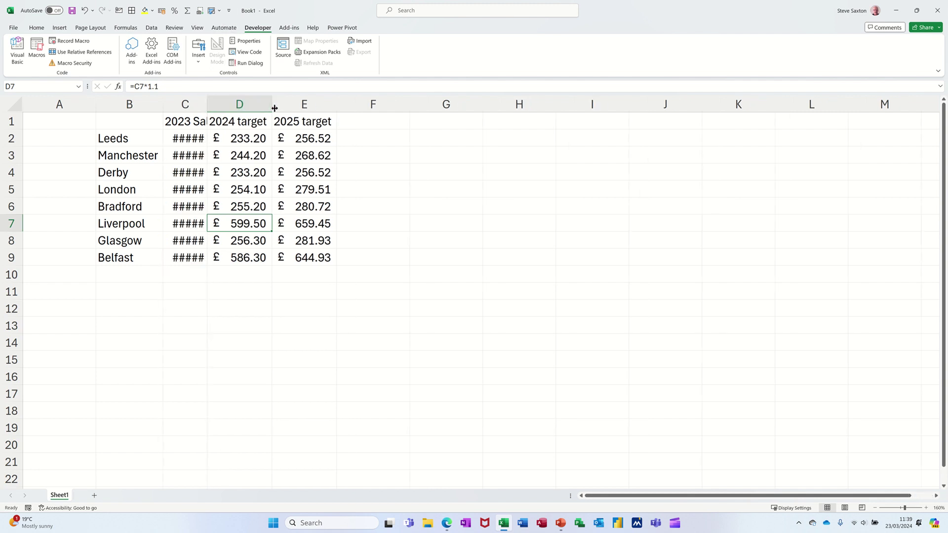
{"action": "left_click_drag", "start_coordinate": [272, 106], "coordinate": [247, 115]}
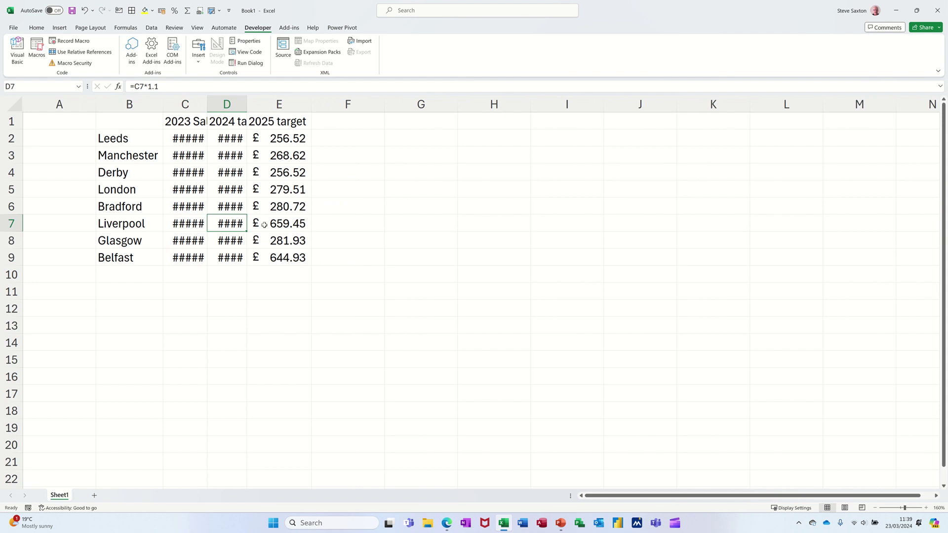
{"action": "left_click", "coordinate": [365, 184]}
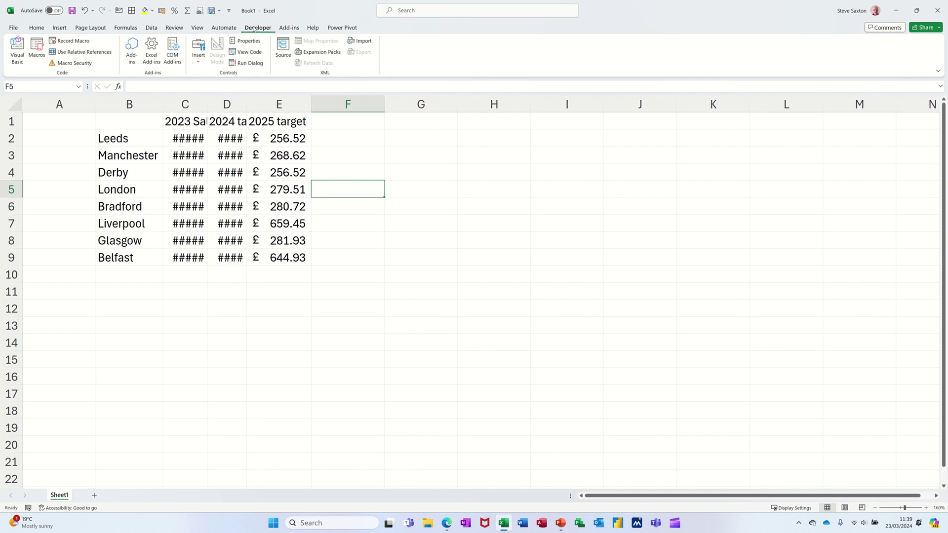
{"action": "right_click", "coordinate": [226, 30]}
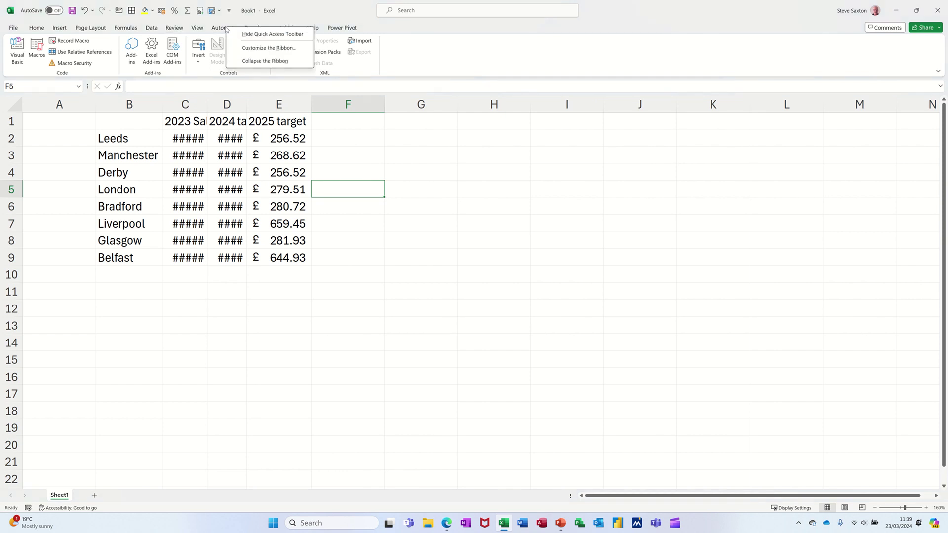
{"action": "left_click", "coordinate": [251, 48]}
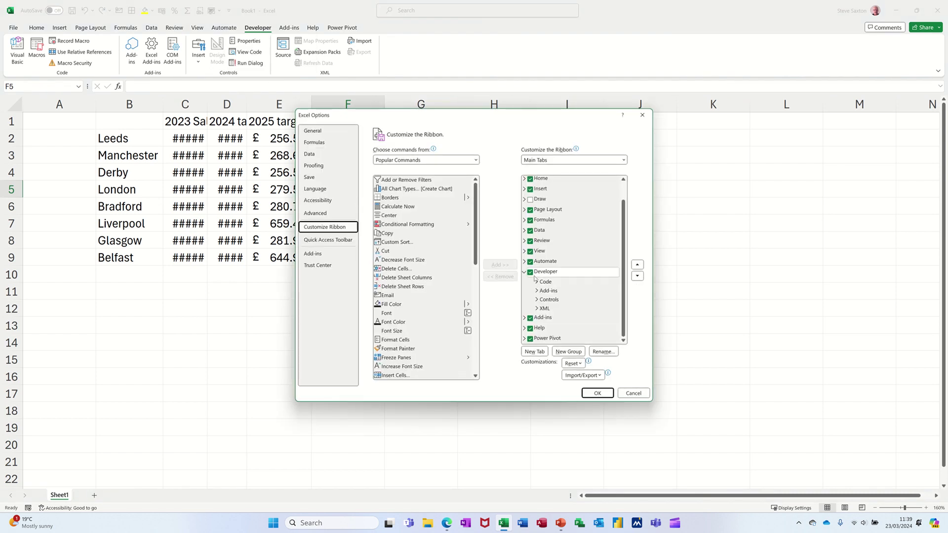
{"action": "left_click", "coordinate": [595, 394]}
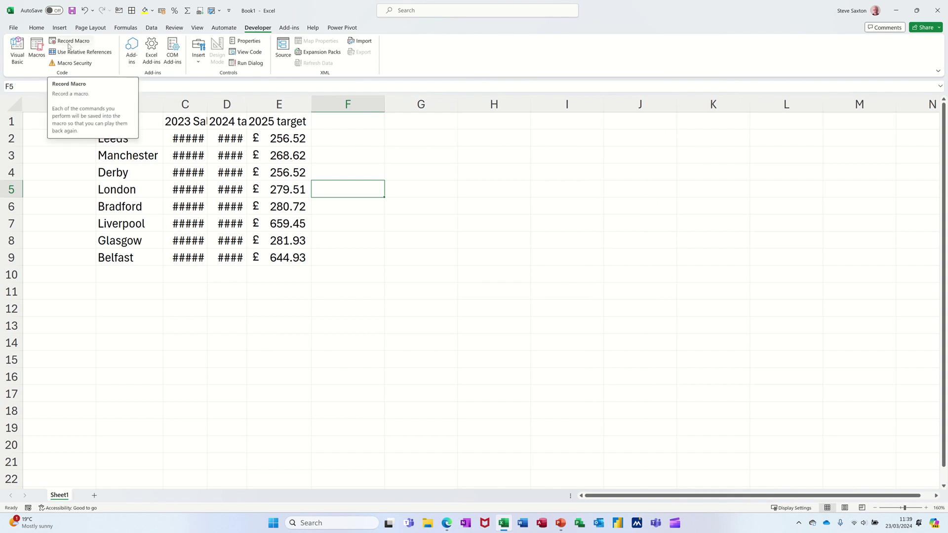
Start recording a macro named widen, stored in the Personal Macro Workbook
{"action": "left_click", "coordinate": [69, 42]}
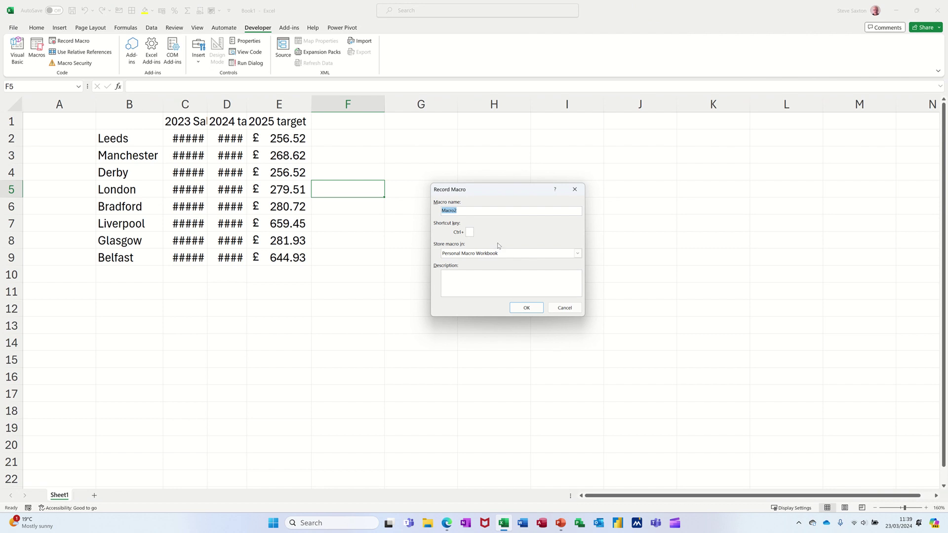
{"action": "type", "text": "widen"}
{"action": "left_click", "coordinate": [524, 308]}
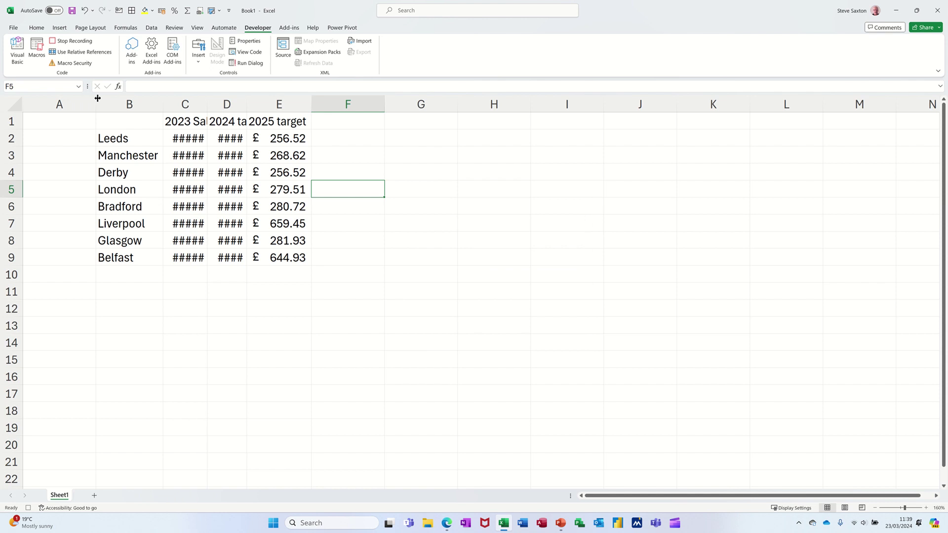
Record selecting the whole sheet and autofitting all columns, then stop the widen macro recording
{"action": "left_click", "coordinate": [8, 103]}
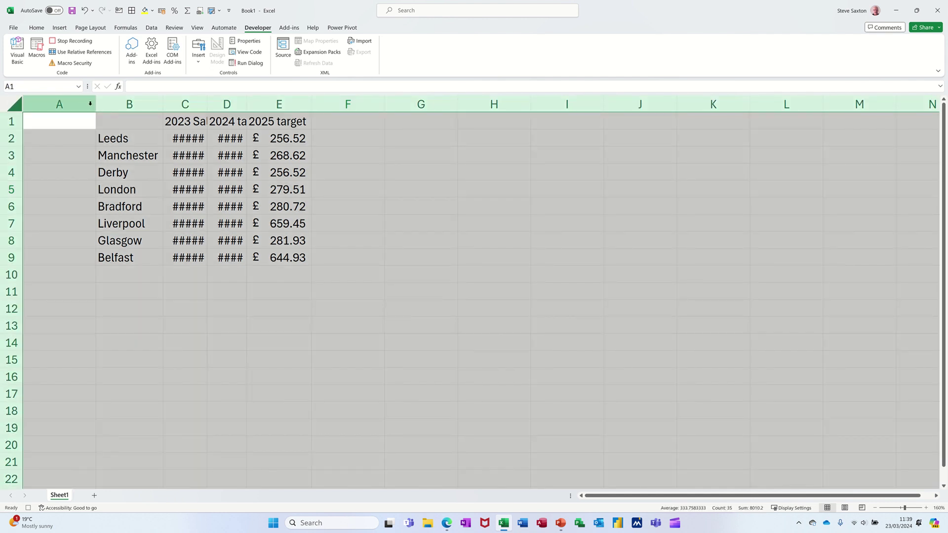
{"action": "double_click", "coordinate": [94, 105]}
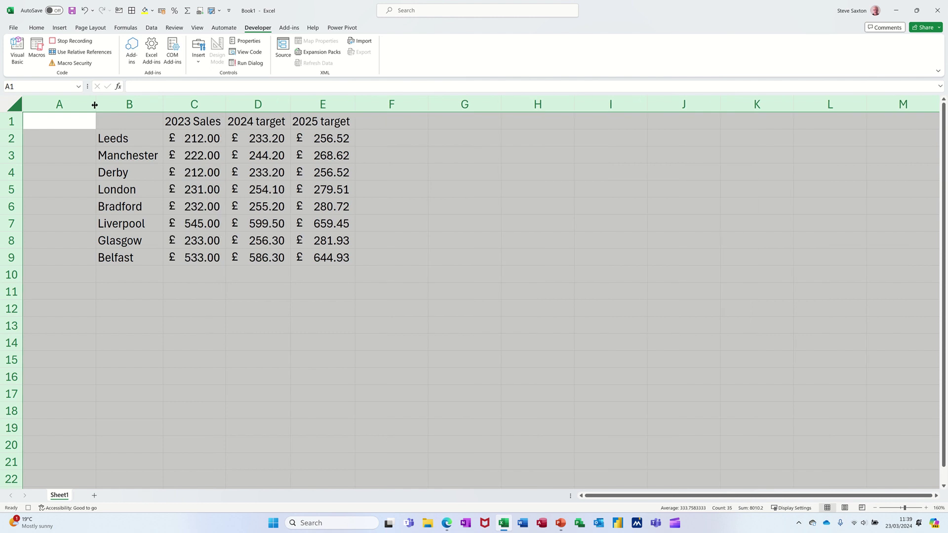
{"action": "left_click", "coordinate": [133, 125]}
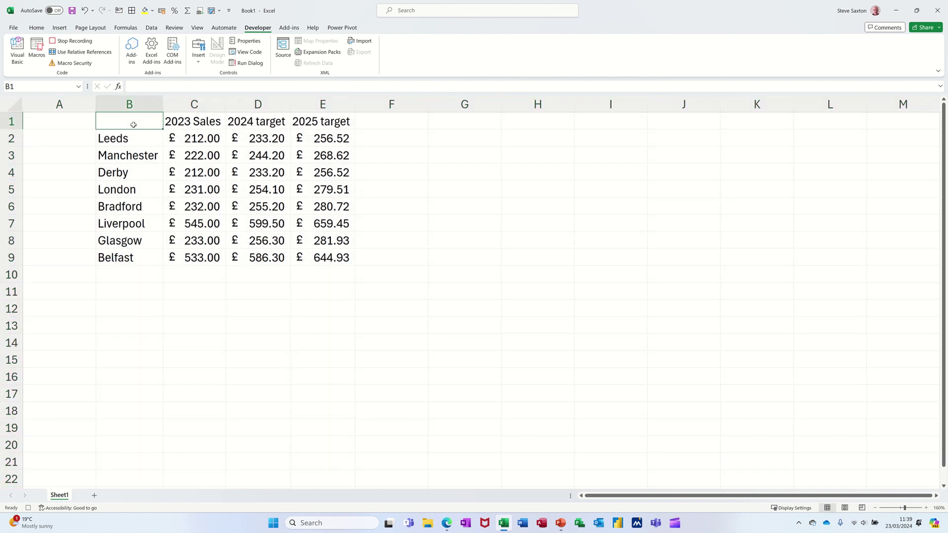
{"action": "left_click", "coordinate": [74, 42]}
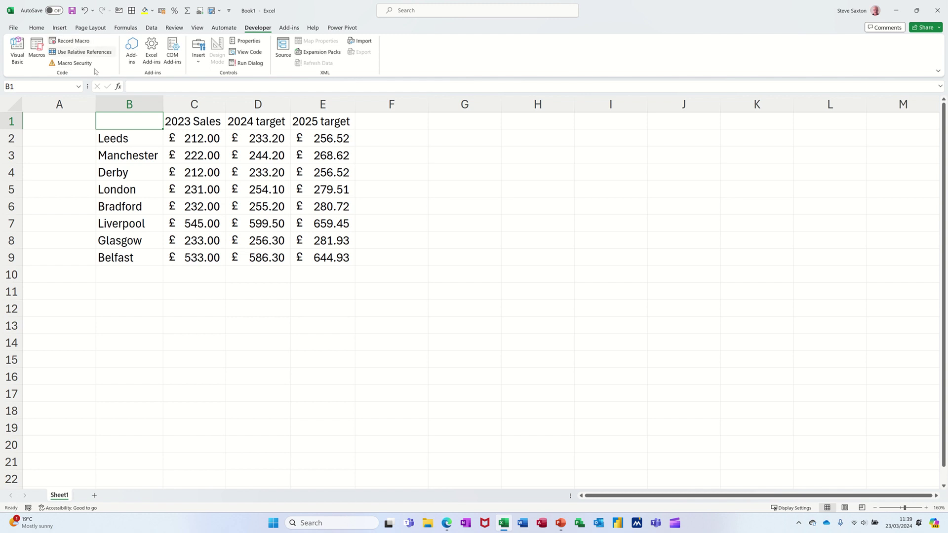
In the Quick Access Toolbar options, list Macros and add PERSONAL.XLSB!widen to the toolbar
{"action": "left_click", "coordinate": [230, 11]}
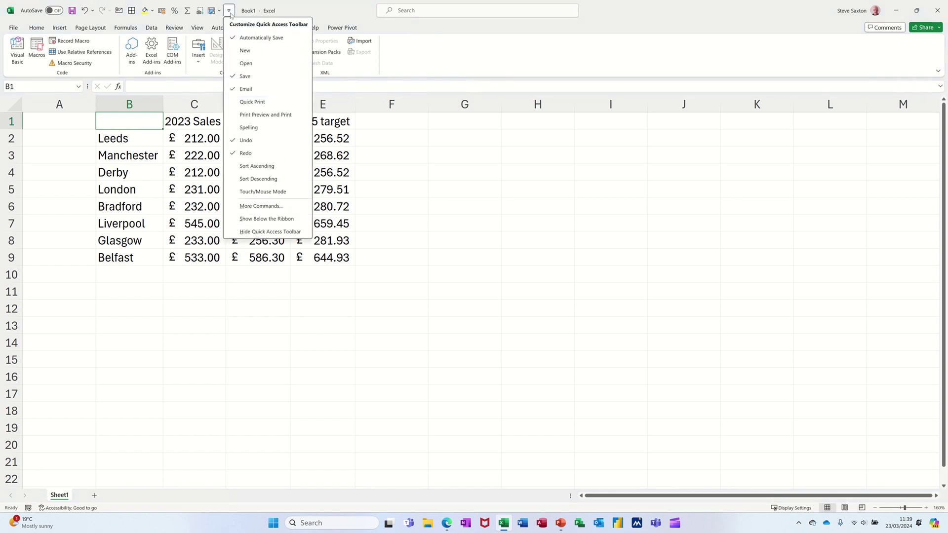
{"action": "left_click", "coordinate": [249, 206]}
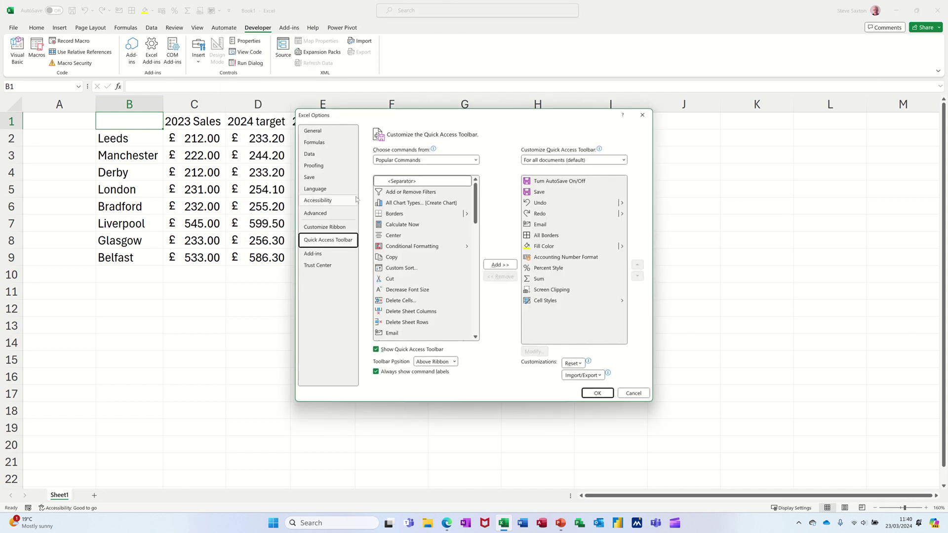
{"action": "left_click", "coordinate": [470, 162]}
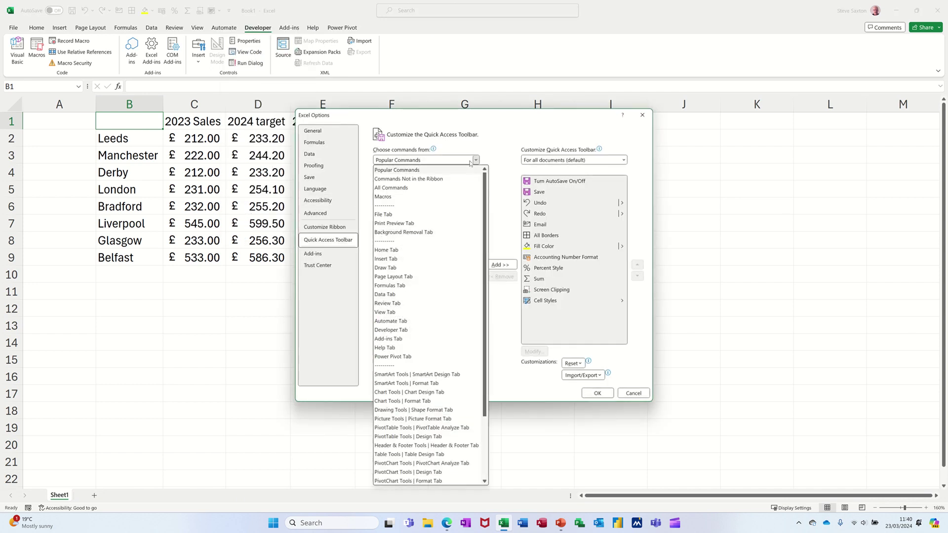
{"action": "left_click", "coordinate": [396, 197]}
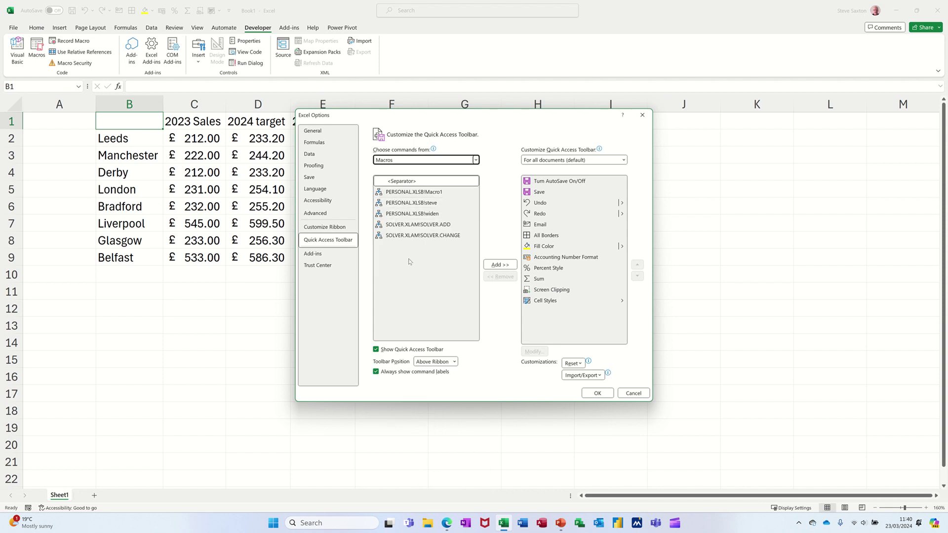
{"action": "left_click", "coordinate": [405, 216]}
{"action": "left_click", "coordinate": [405, 216]}
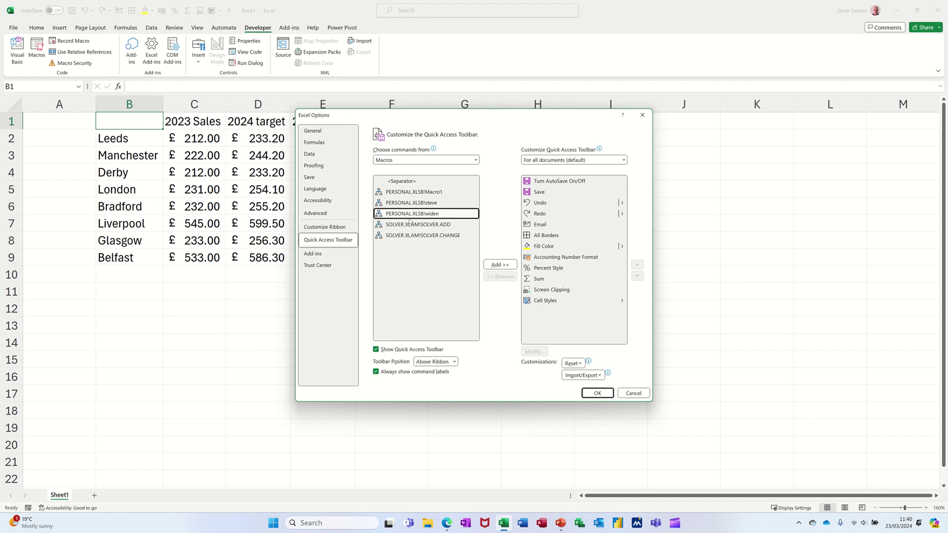
{"action": "left_click", "coordinate": [498, 265]}
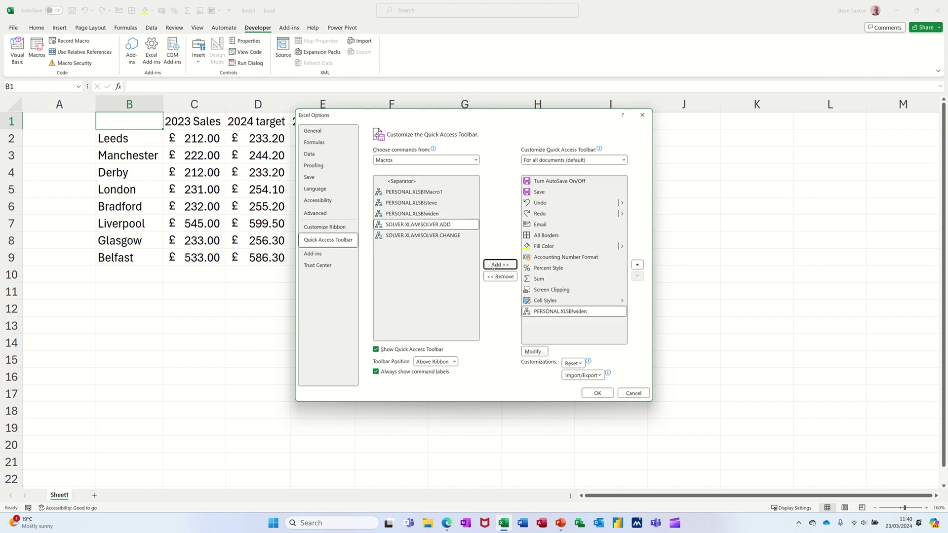
Give the widen button a checkered icon and confirm Excel Options to keep it on the toolbar
{"action": "left_click", "coordinate": [531, 352]}
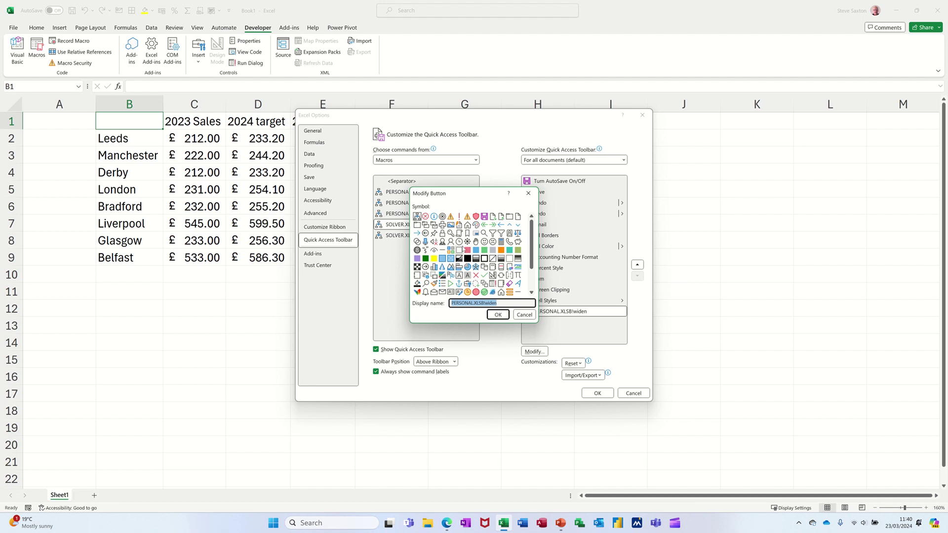
{"action": "left_click", "coordinate": [417, 267]}
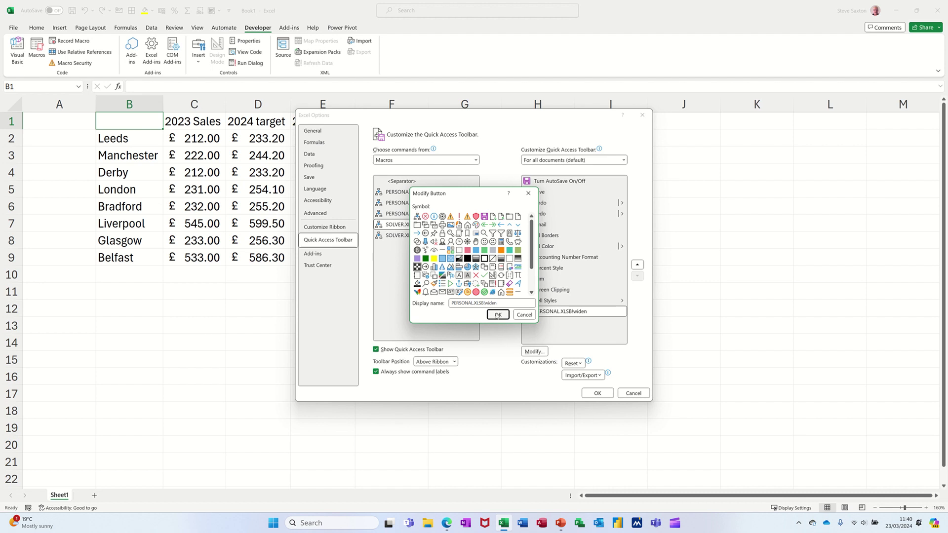
{"action": "left_click", "coordinate": [497, 314]}
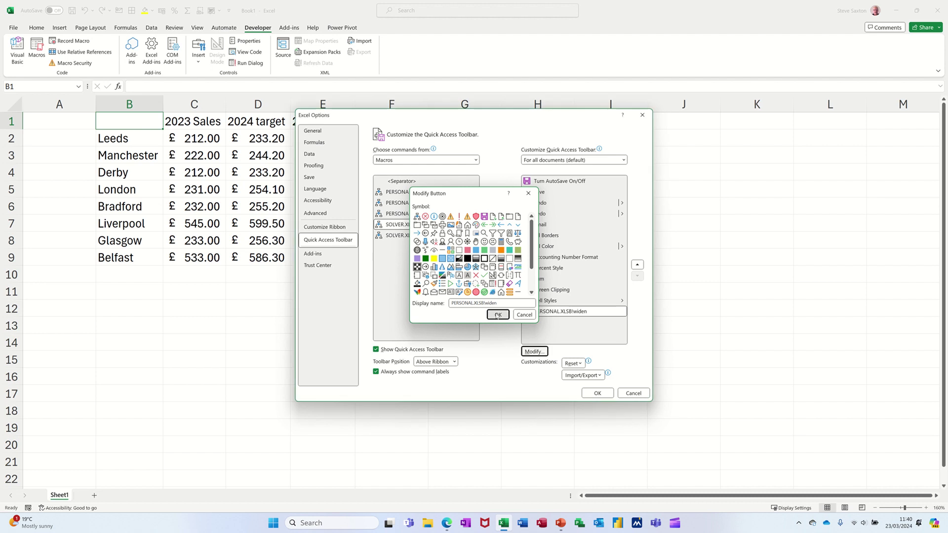
{"action": "left_click", "coordinate": [588, 393]}
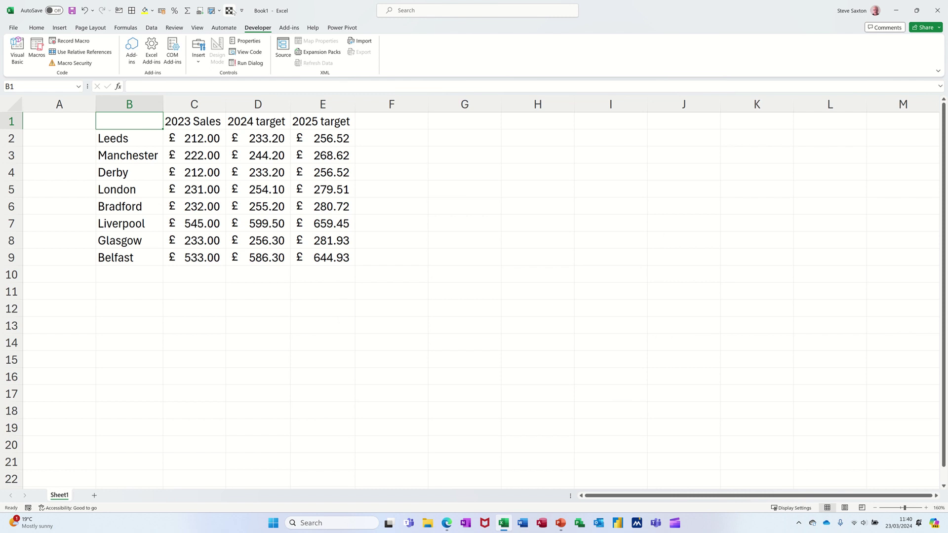
Squeeze columns C, D and E to #####, then run the widen macro to auto-fit them
{"action": "left_click_drag", "start_coordinate": [228, 108], "coordinate": [207, 108]}
{"action": "left_click_drag", "start_coordinate": [271, 109], "coordinate": [254, 108]}
{"action": "left_click_drag", "start_coordinate": [319, 105], "coordinate": [297, 108]}
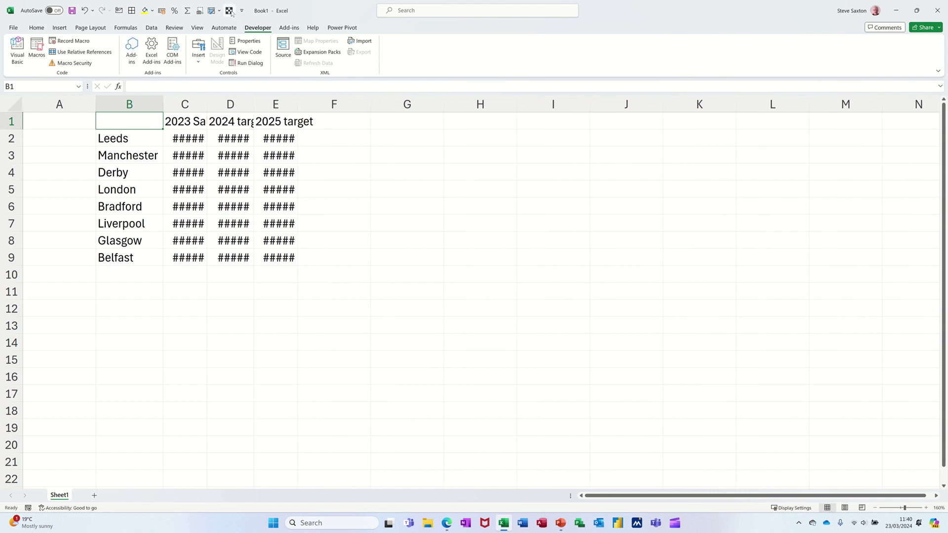
{"action": "left_click", "coordinate": [230, 11]}
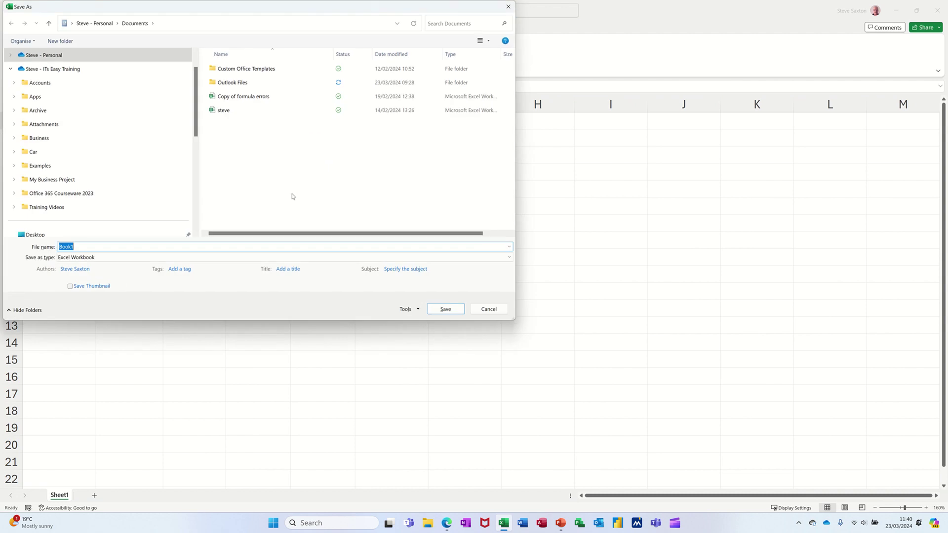
Save the workbook as 'mac', switch AutoSave off, and select the 2024 target cell D5
{"action": "type", "text": "mac"}
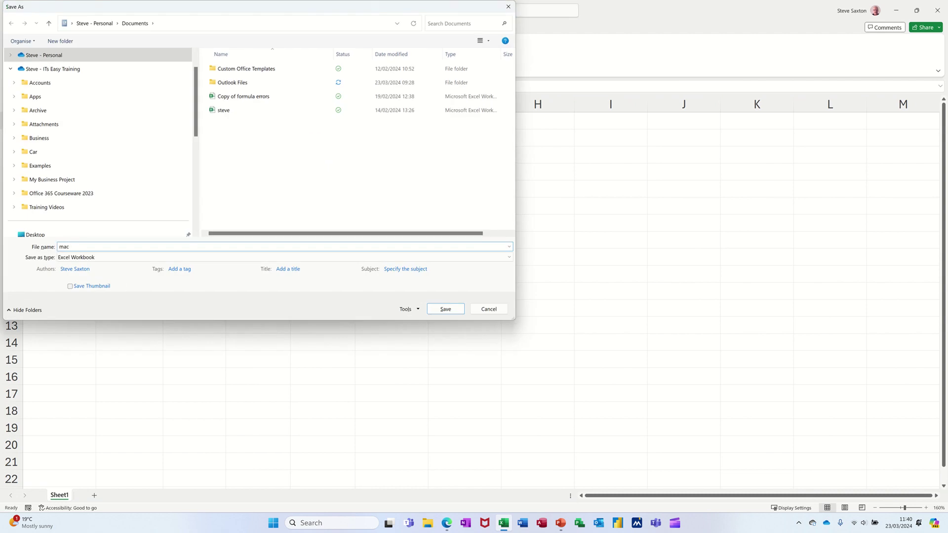
{"action": "key", "text": "Return"}
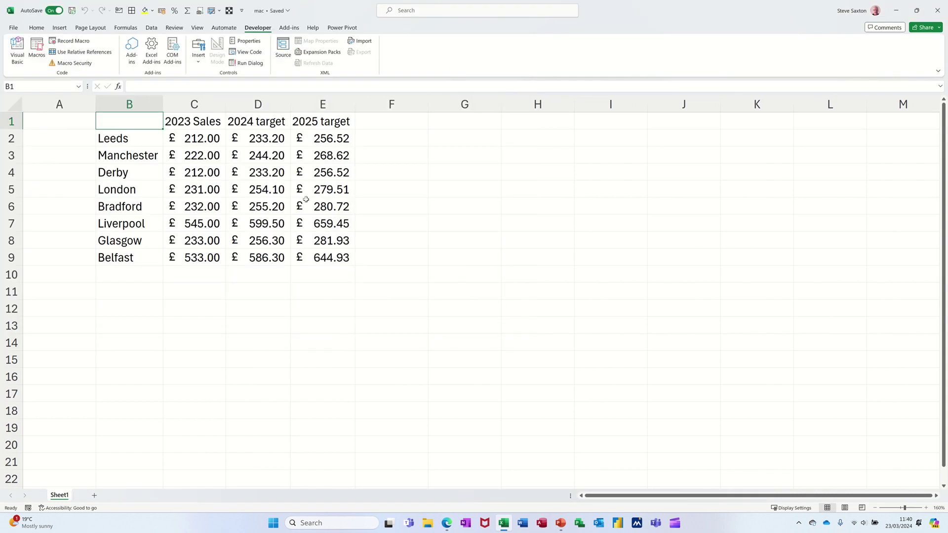
{"action": "left_click", "coordinate": [56, 11]}
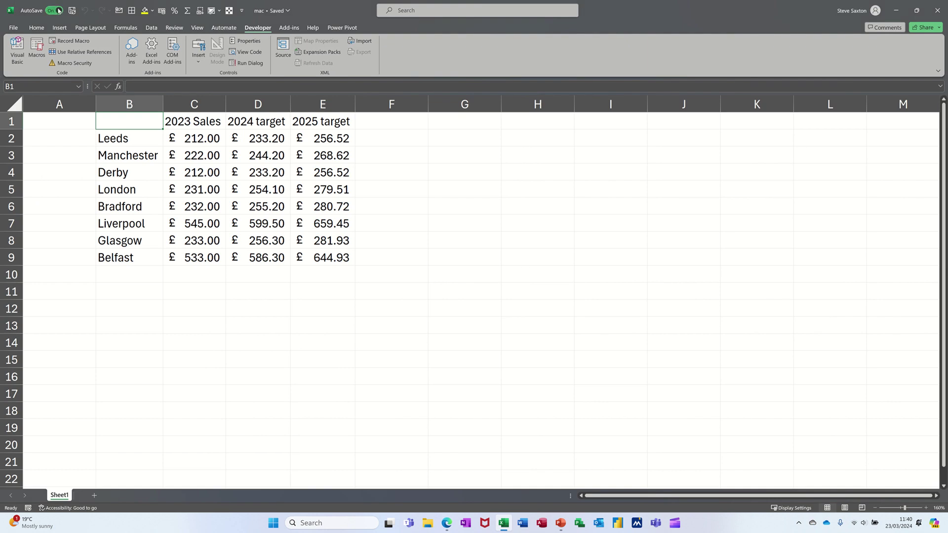
{"action": "left_click", "coordinate": [258, 183]}
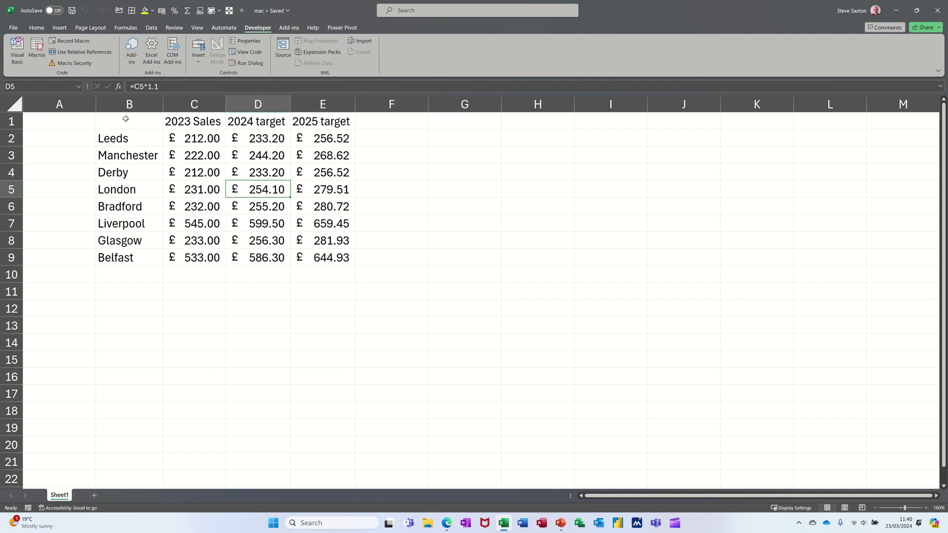
Copy the sales table B1:E9 and paste it into a new blank workbook
{"action": "left_click_drag", "start_coordinate": [125, 119], "coordinate": [197, 141]}
{"action": "left_click_drag", "start_coordinate": [256, 176], "coordinate": [330, 259]}
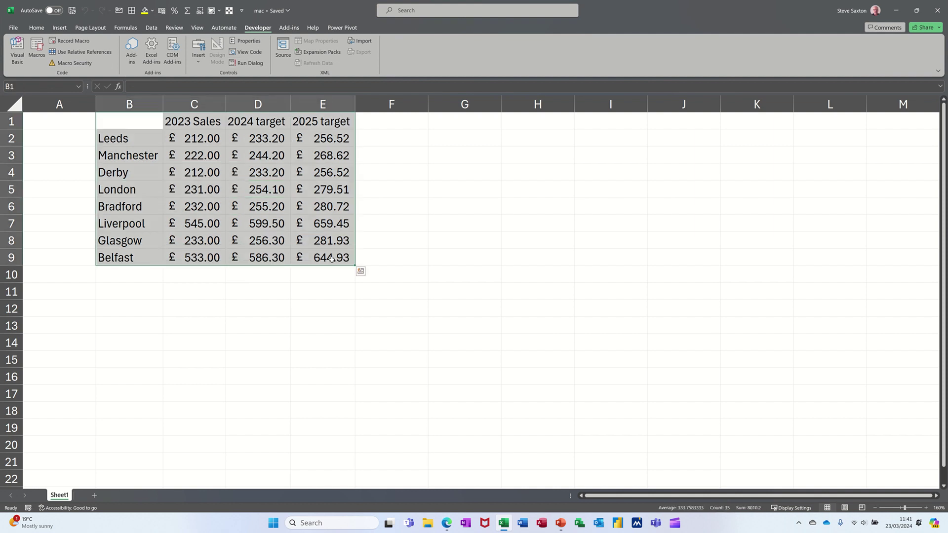
{"action": "key", "text": "ctrl+c"}
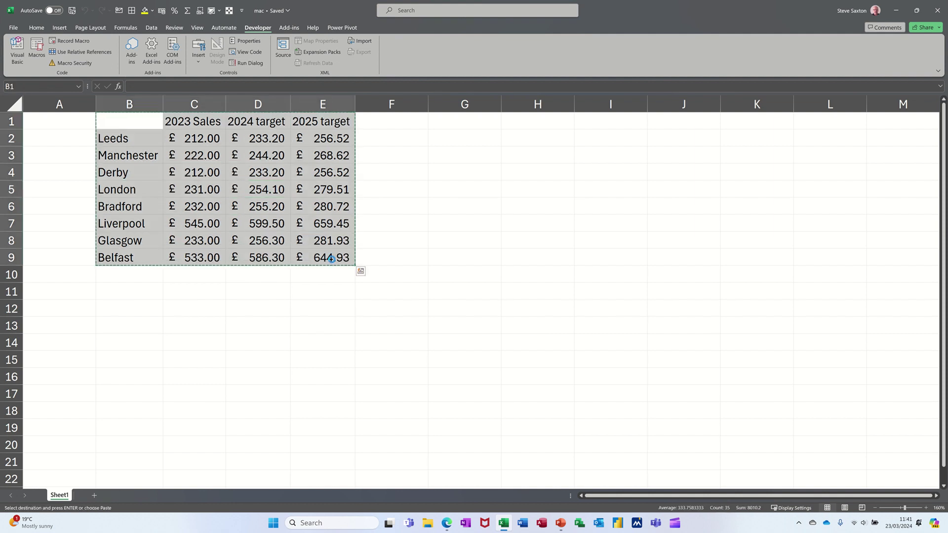
{"action": "key", "text": "ctrl+n"}
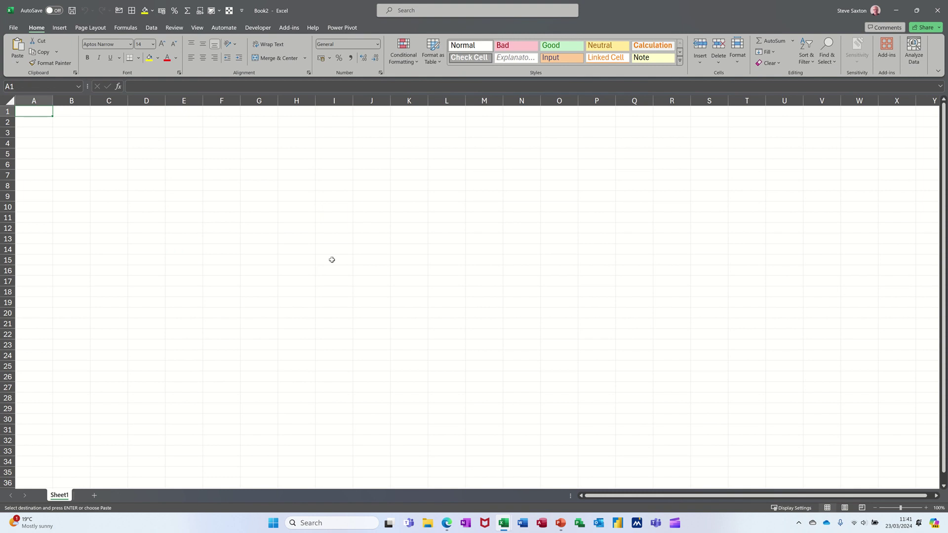
{"action": "key", "text": "ctrl+v"}
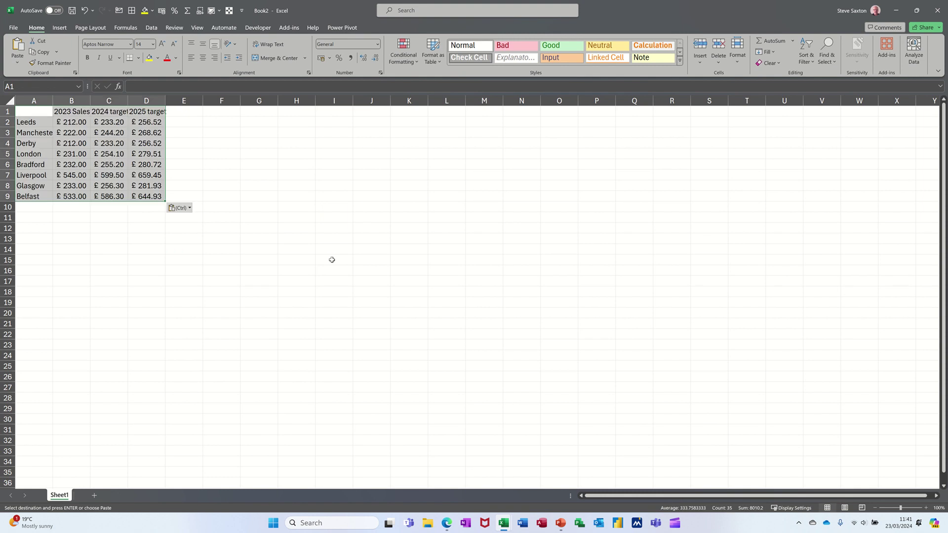
Narrow columns in the new workbook so the 2023 Sales and 2024 target values show #####
{"action": "left_click", "coordinate": [93, 104]}
{"action": "mouse_move", "coordinate": [91, 104]}
{"action": "left_mouse_down"}
{"action": "mouse_move", "coordinate": [77, 103]}
{"action": "mouse_move", "coordinate": [103, 102]}
{"action": "left_mouse_up"}
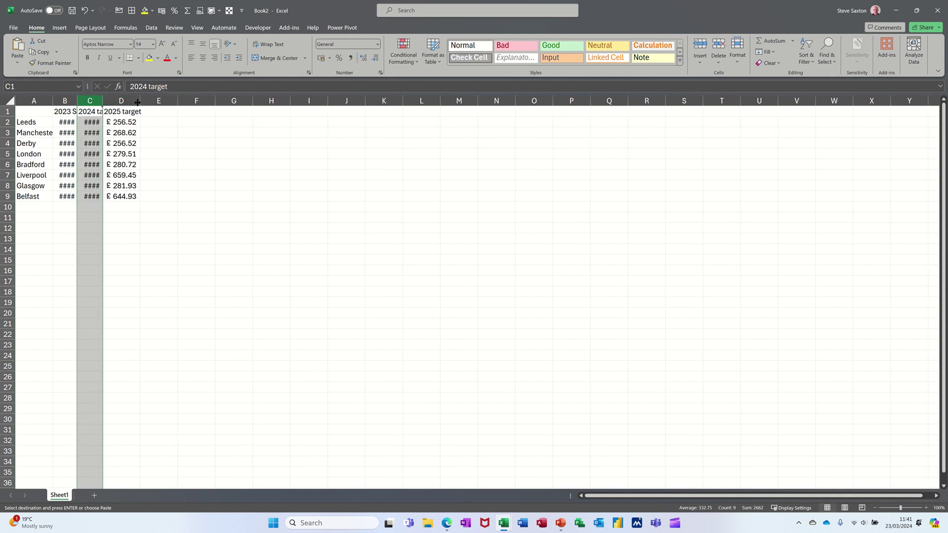
{"action": "left_click", "coordinate": [136, 145]}
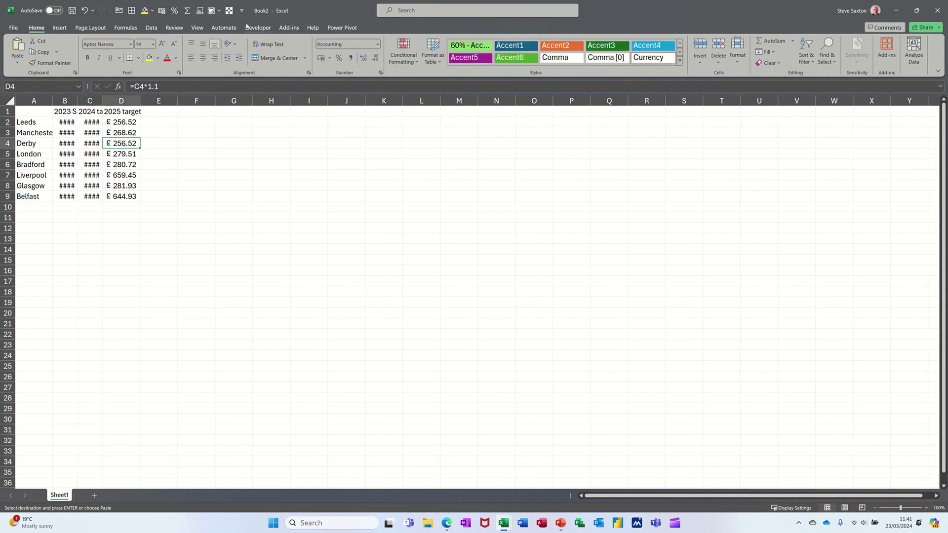